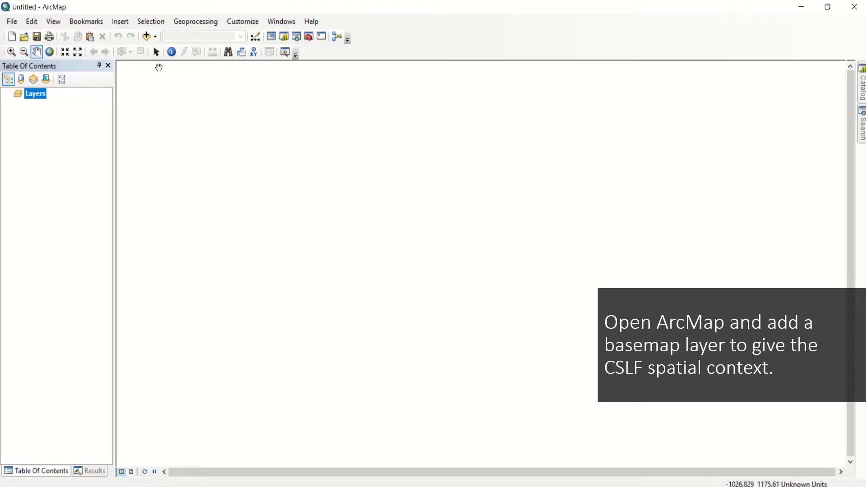
Add the Streets (World Street Map) basemap beneath the flood and building layers
click(156, 39)
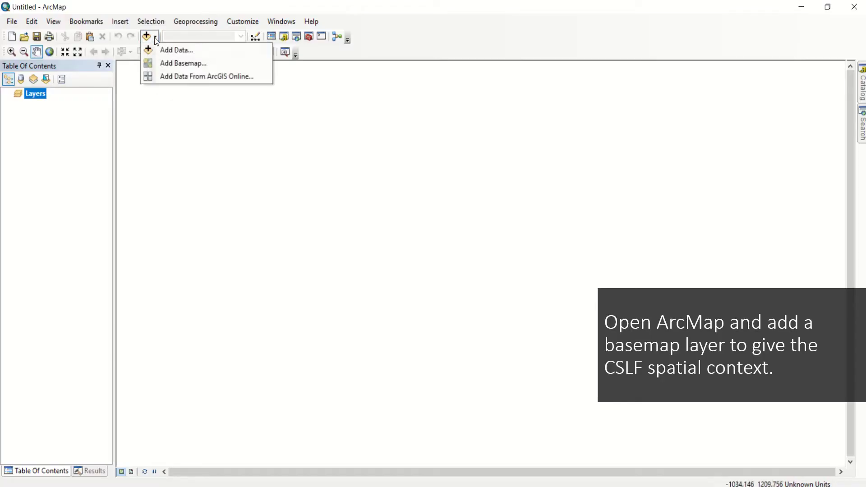
click(166, 63)
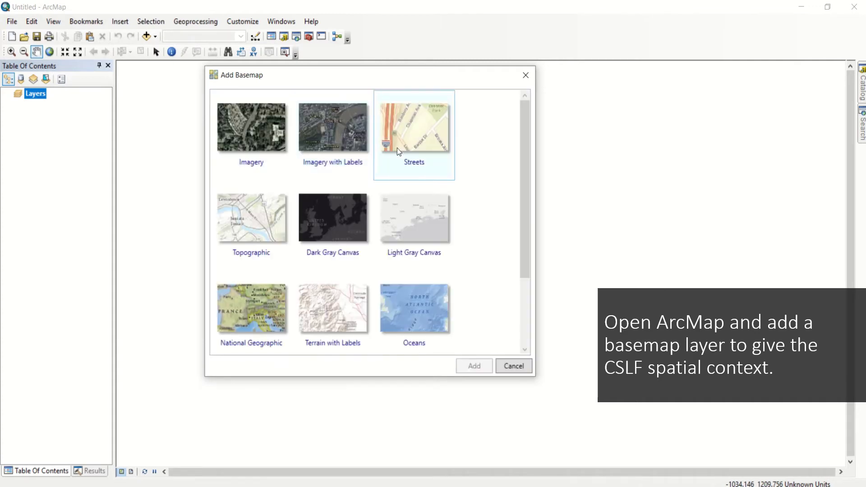
click(413, 147)
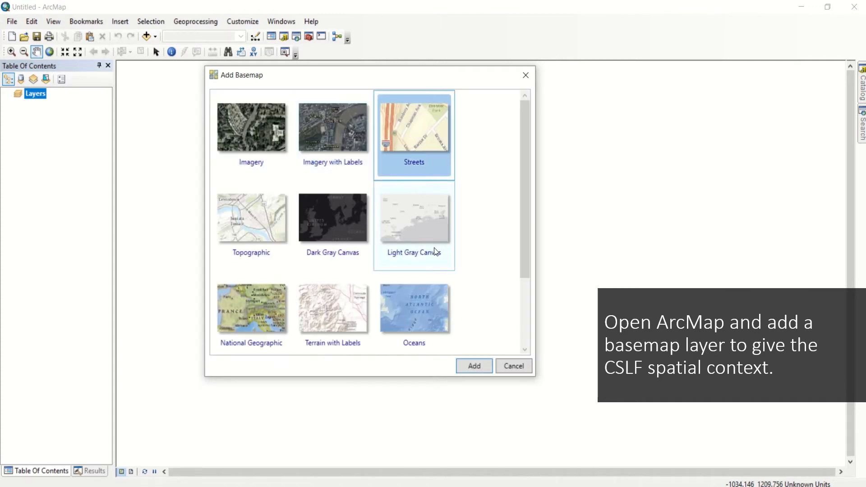
click(474, 368)
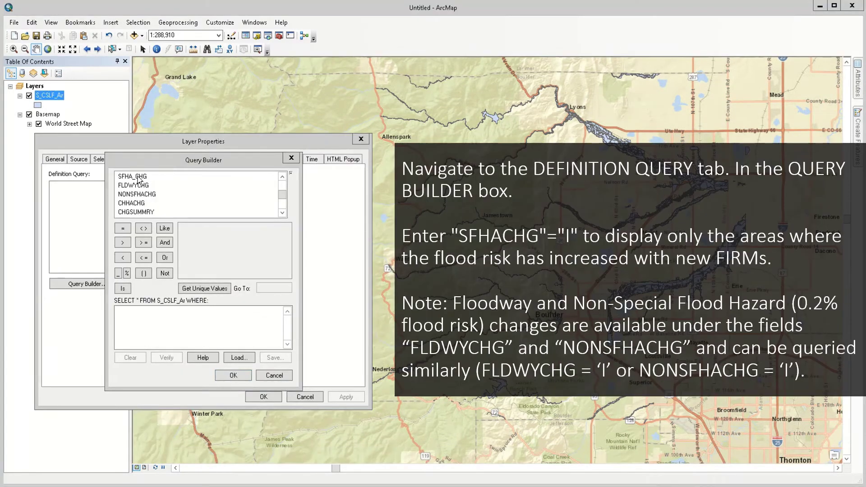
Apply the definition query SFHA_CHG = 'I' to S_CSLF_Ar and zoom to the Lyons flood areas
double_click(132, 176)
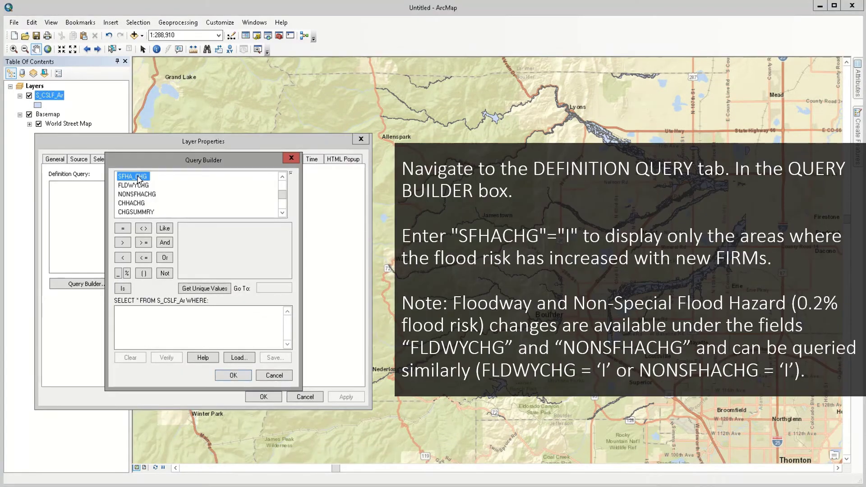
click(123, 229)
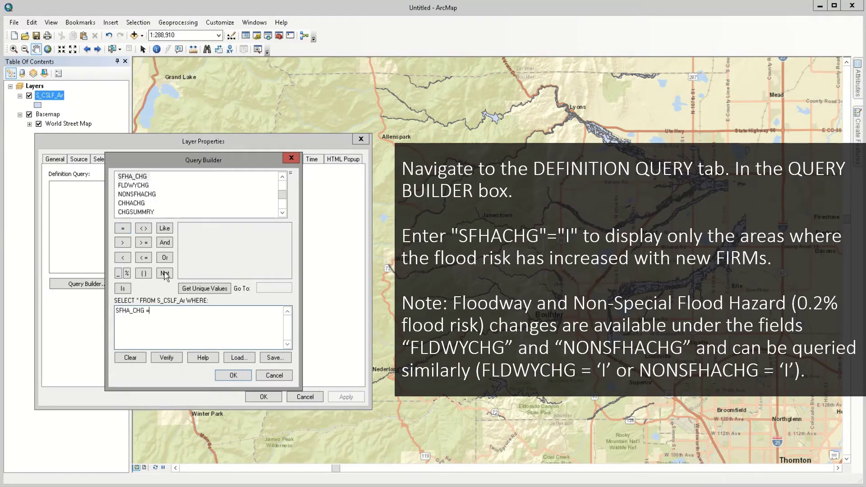
click(196, 287)
double_click(197, 236)
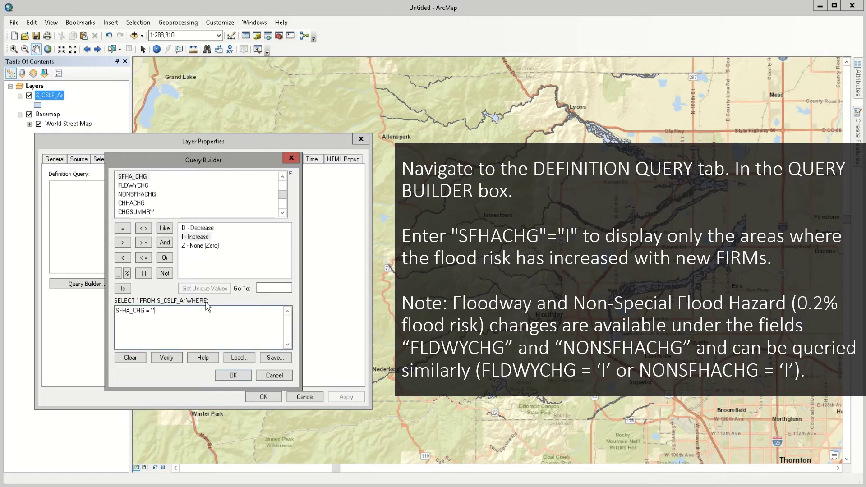
click(233, 375)
click(346, 399)
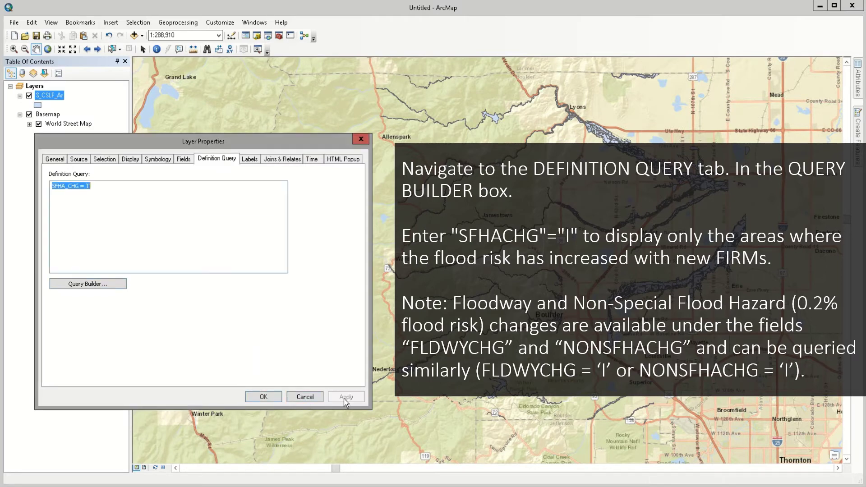
click(264, 397)
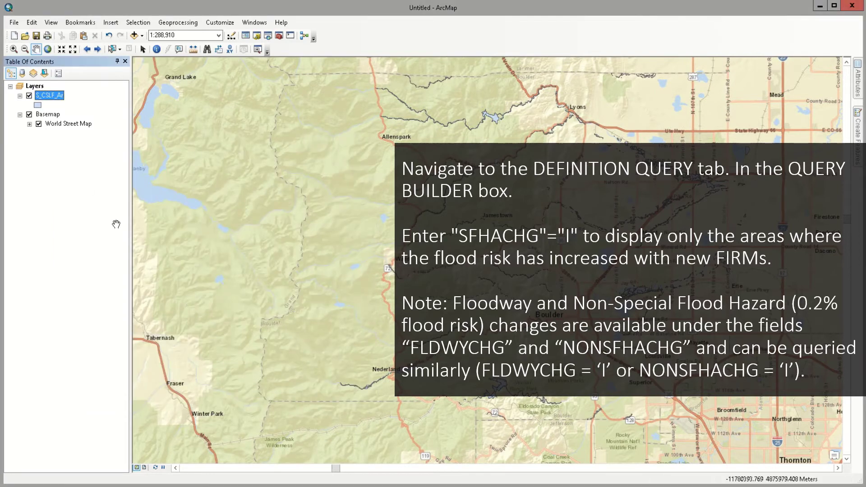
click(14, 49)
drag(544, 103, 595, 143)
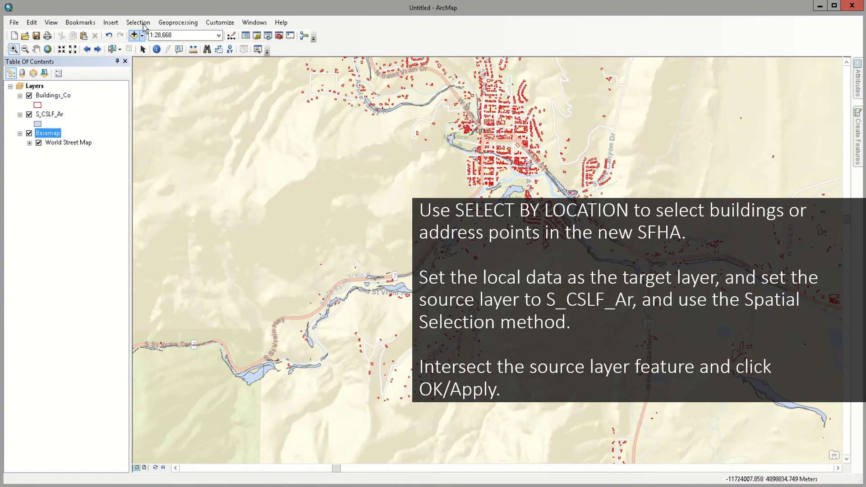
Select Buildings_Co features that intersect the S_CSLF_Ar source layer, yielding 578 buildings
click(144, 24)
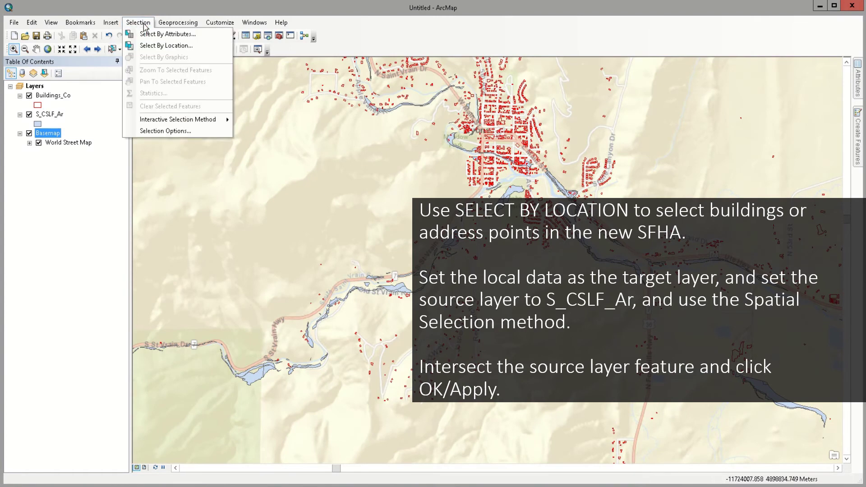
click(147, 46)
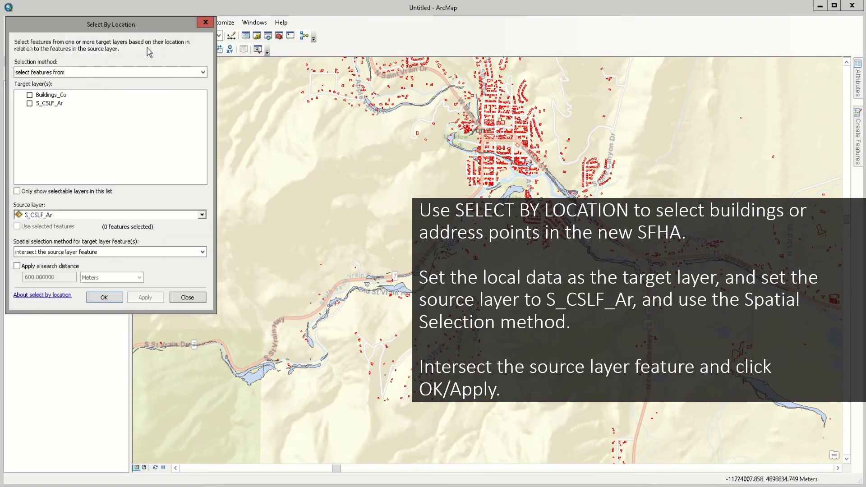
click(109, 73)
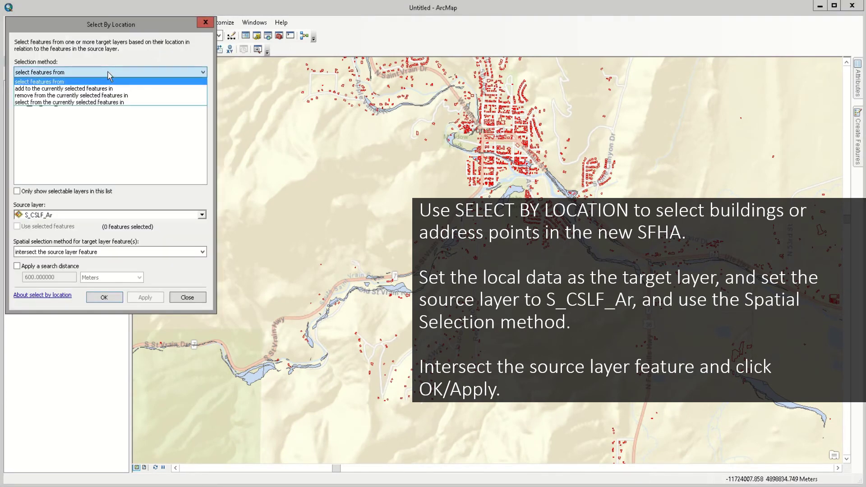
click(99, 83)
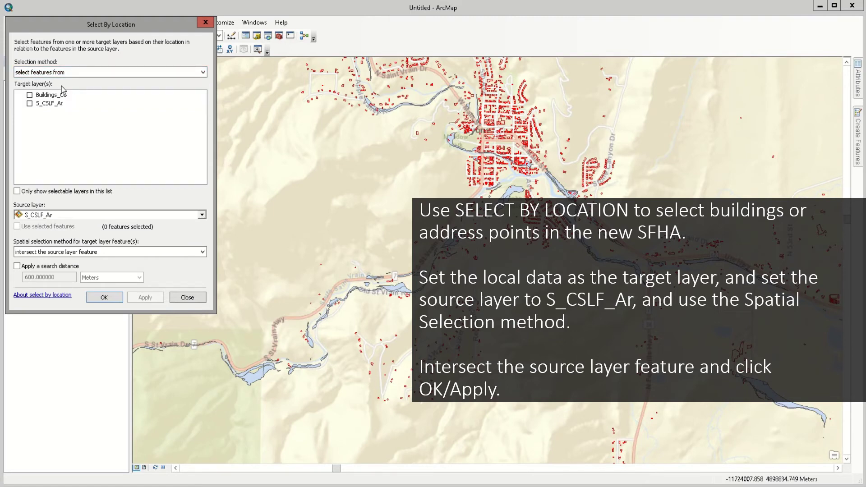
click(30, 96)
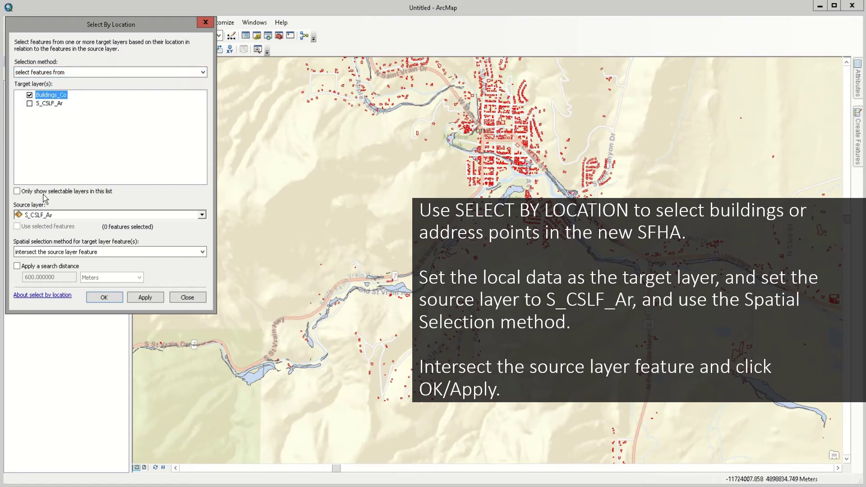
click(101, 251)
click(101, 261)
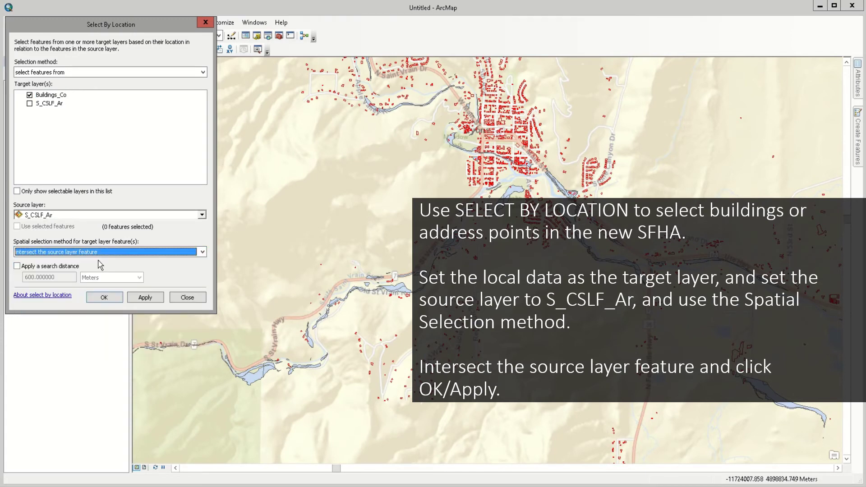
click(145, 299)
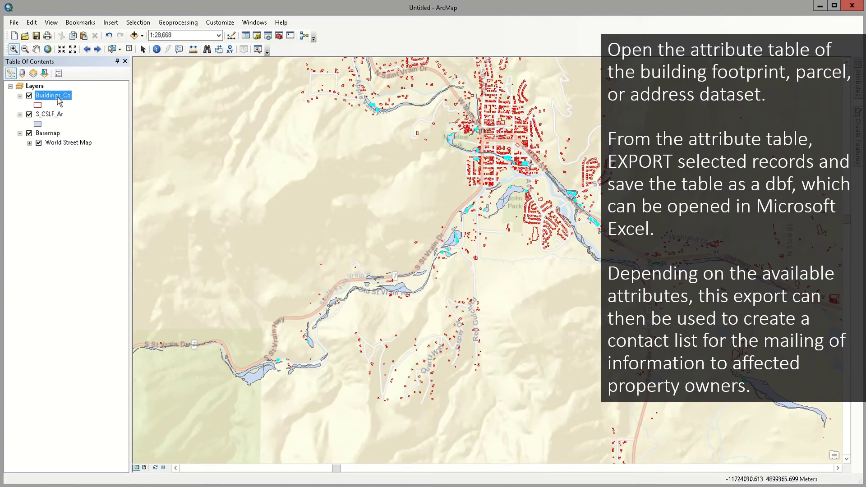
Show only the selected Buildings_Co records and start exporting the selected records
right_click(58, 97)
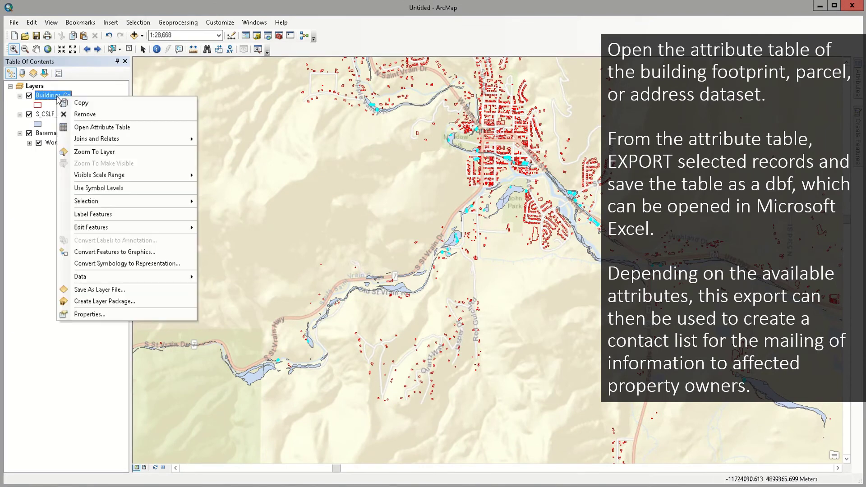
click(86, 128)
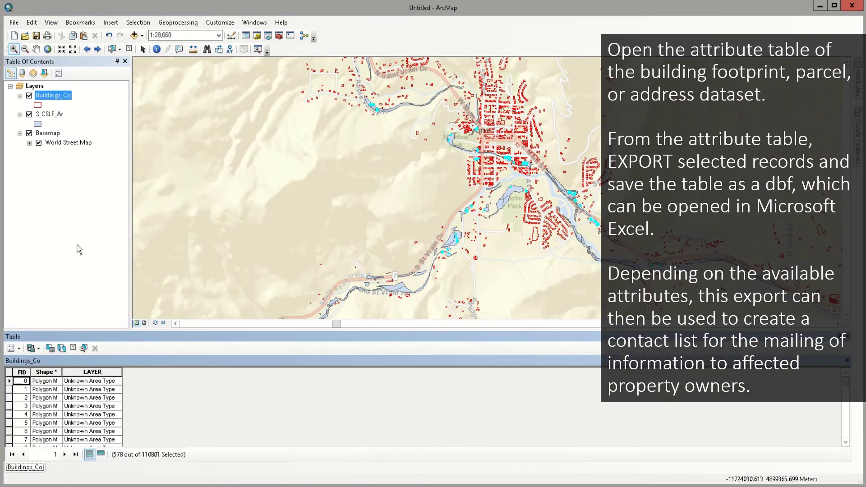
click(100, 455)
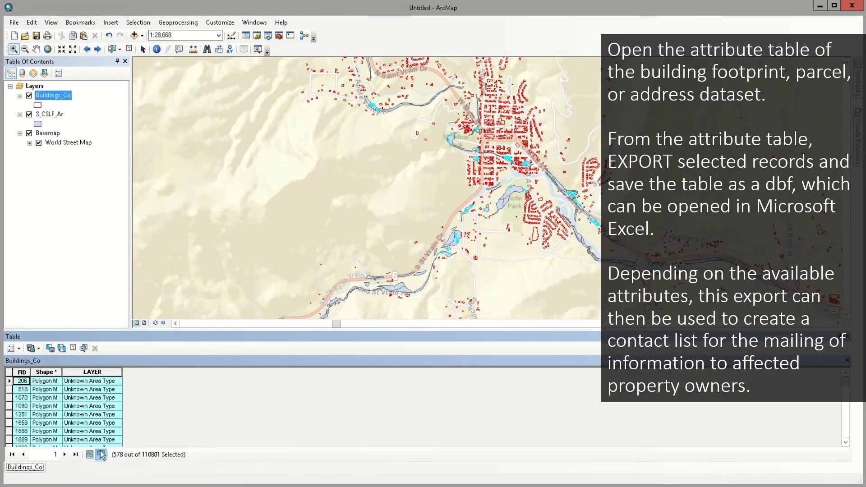
click(19, 348)
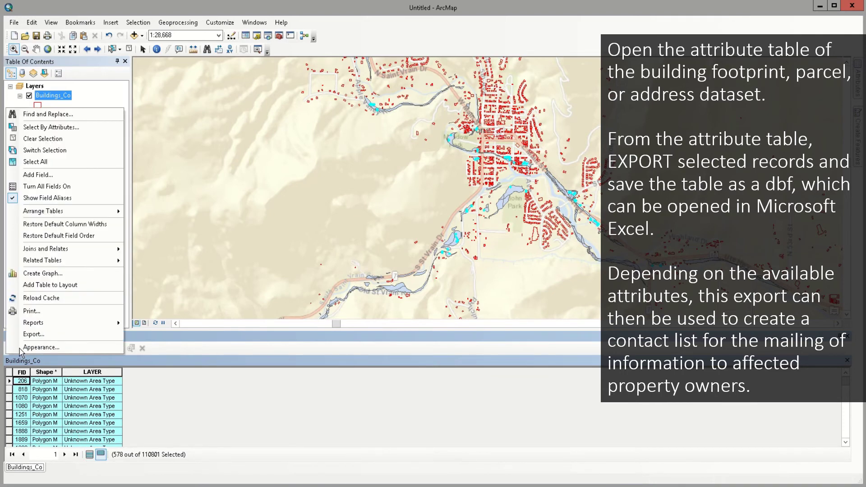
click(29, 336)
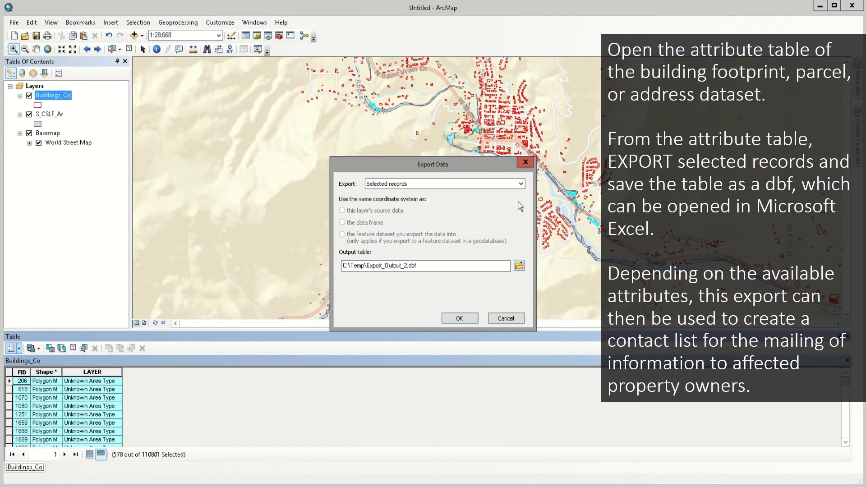
click(522, 184)
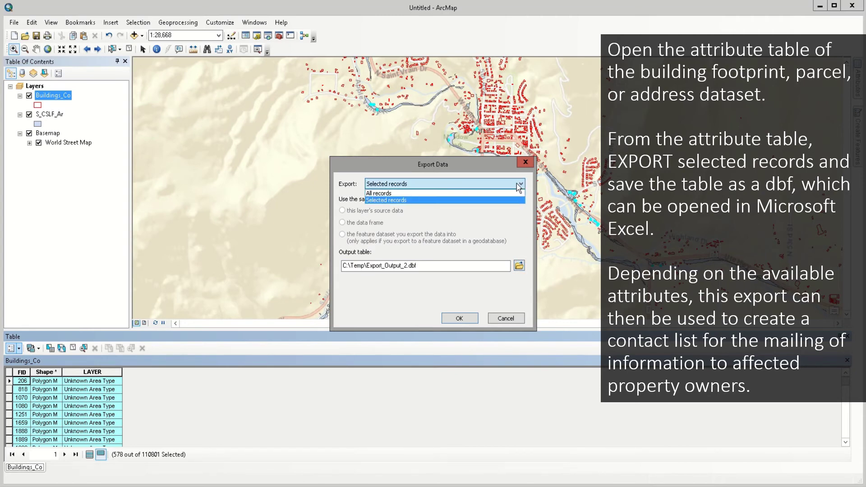
click(495, 200)
Export them as dBASE table Buildings_SFHAIncrease.dbf in C:\Temp and add it to the map
click(519, 267)
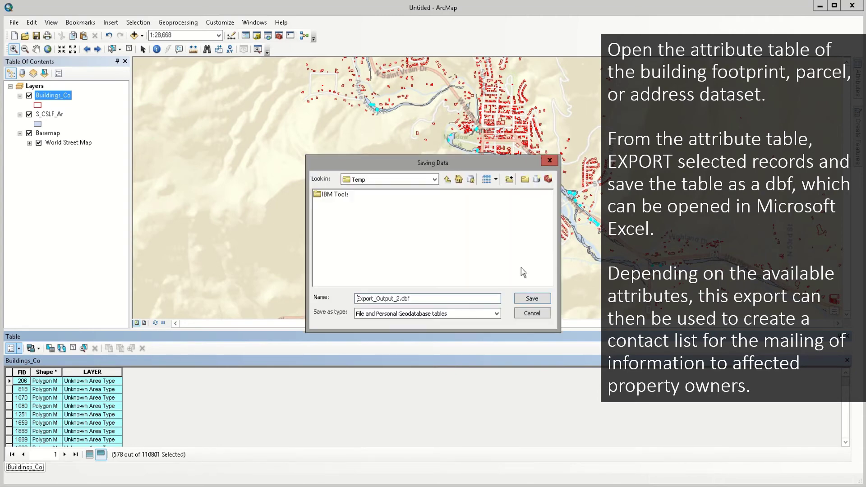
drag(400, 298, 351, 298)
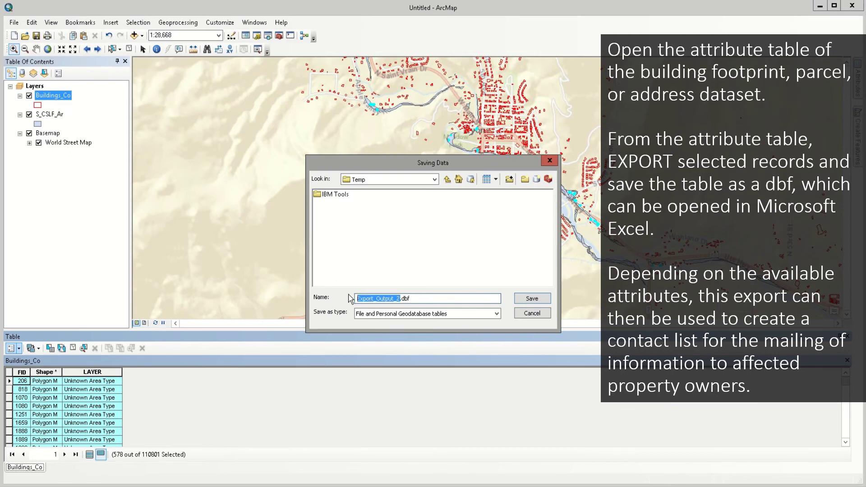
text(BU)
key(BackSpace)
text(uildings_SFHAIncrease)
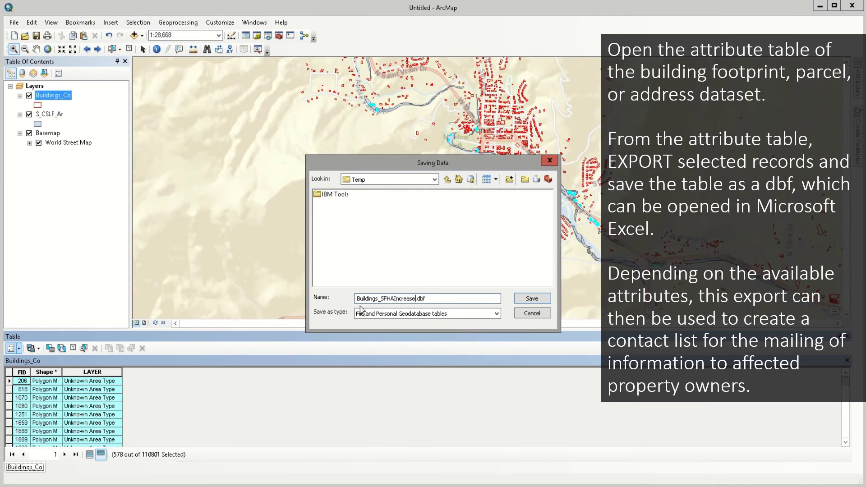
click(496, 313)
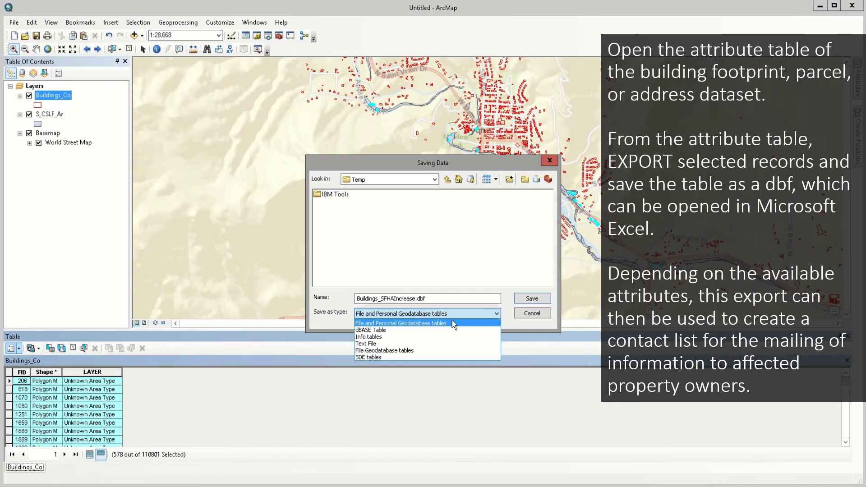
click(380, 336)
click(530, 299)
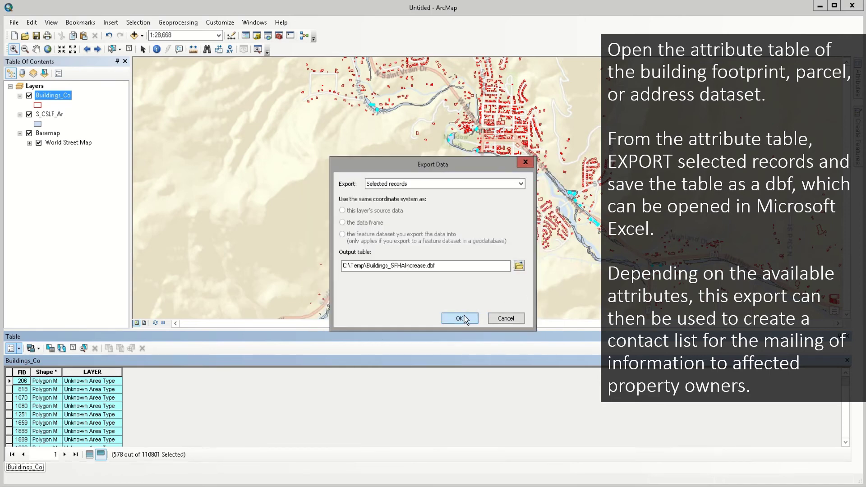
click(465, 320)
click(420, 259)
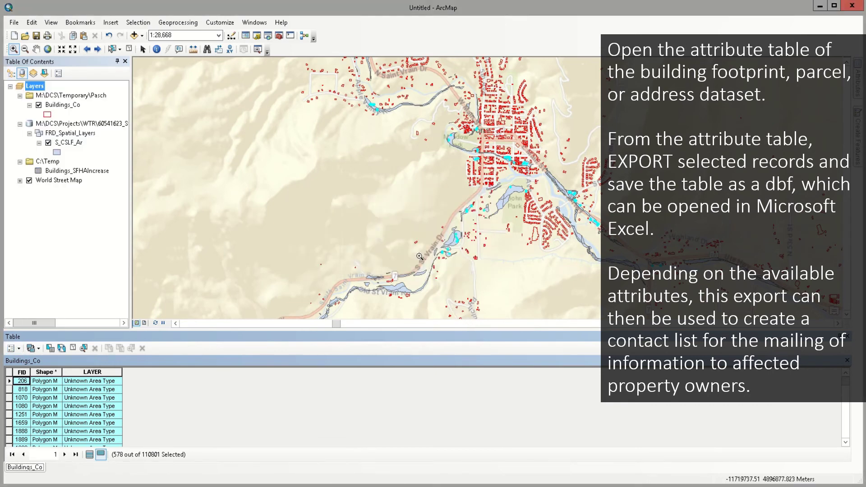